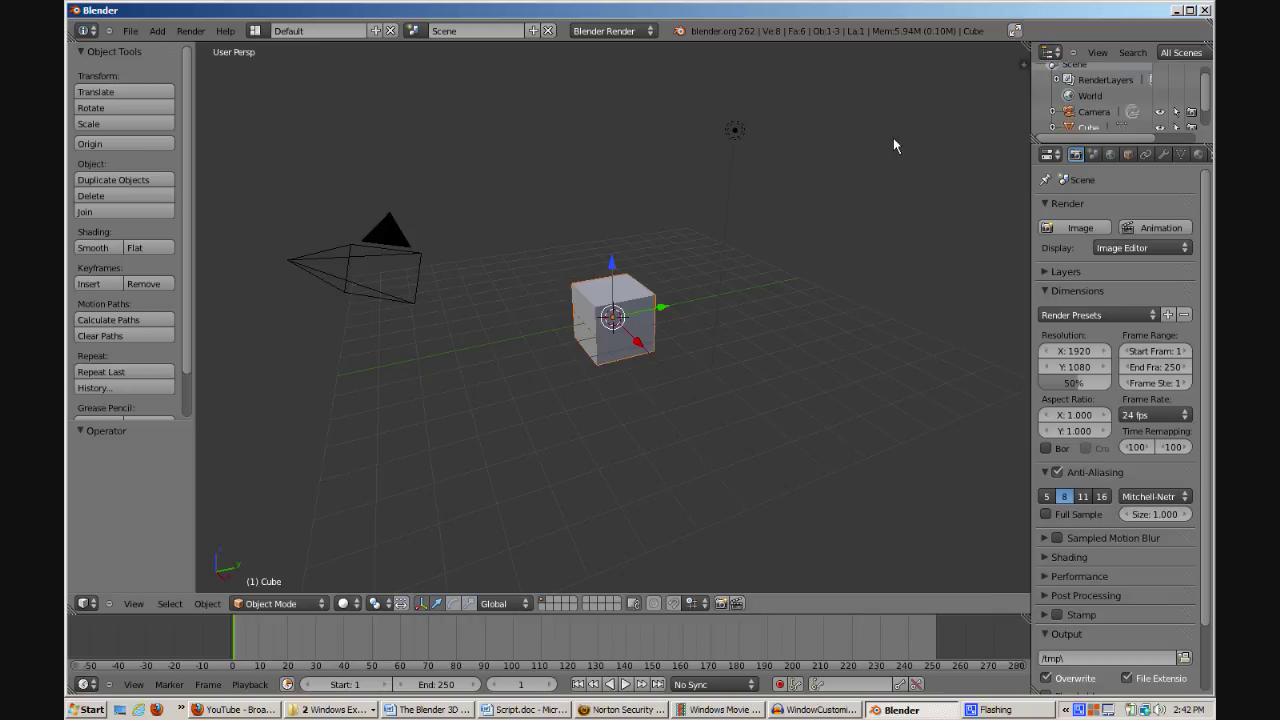
Step: Toggle full-window maximizing of the 3D viewport, Outliner and Properties editor with Ctrl+Up
key(ctrl+Up)
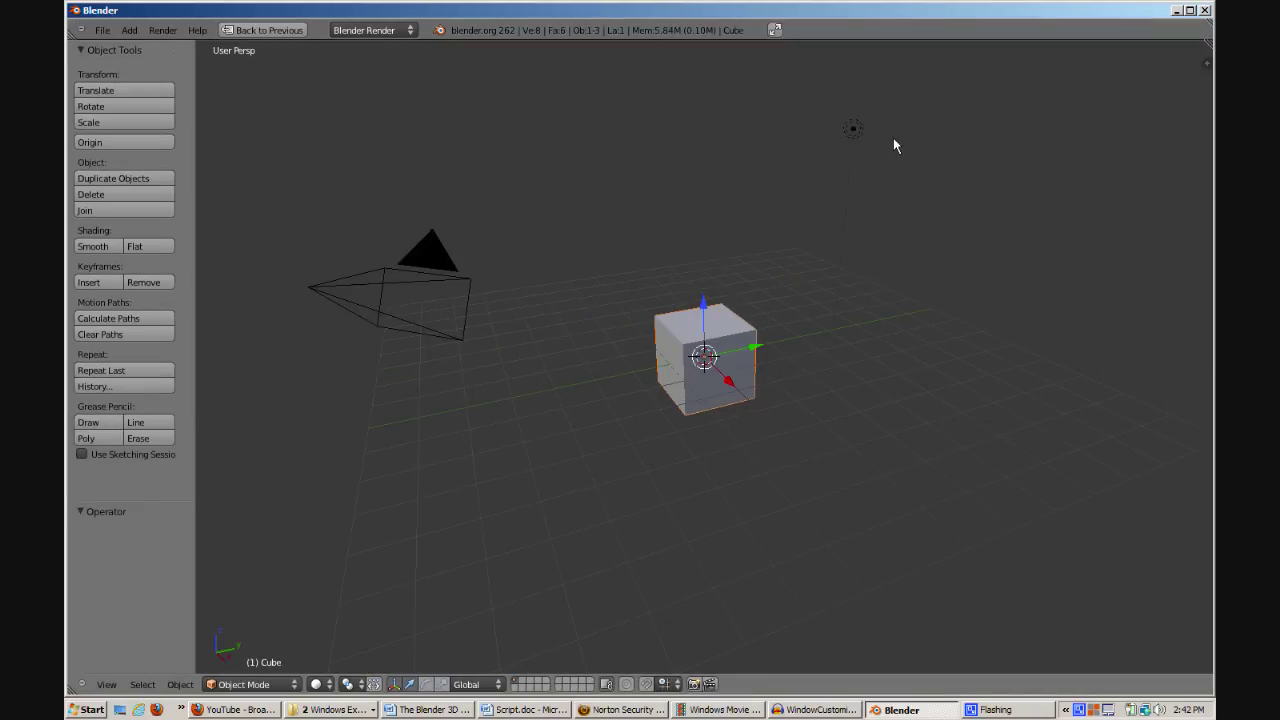
key(ctrl+Up)
key(ctrl+Up)
key(ctrl+Up)
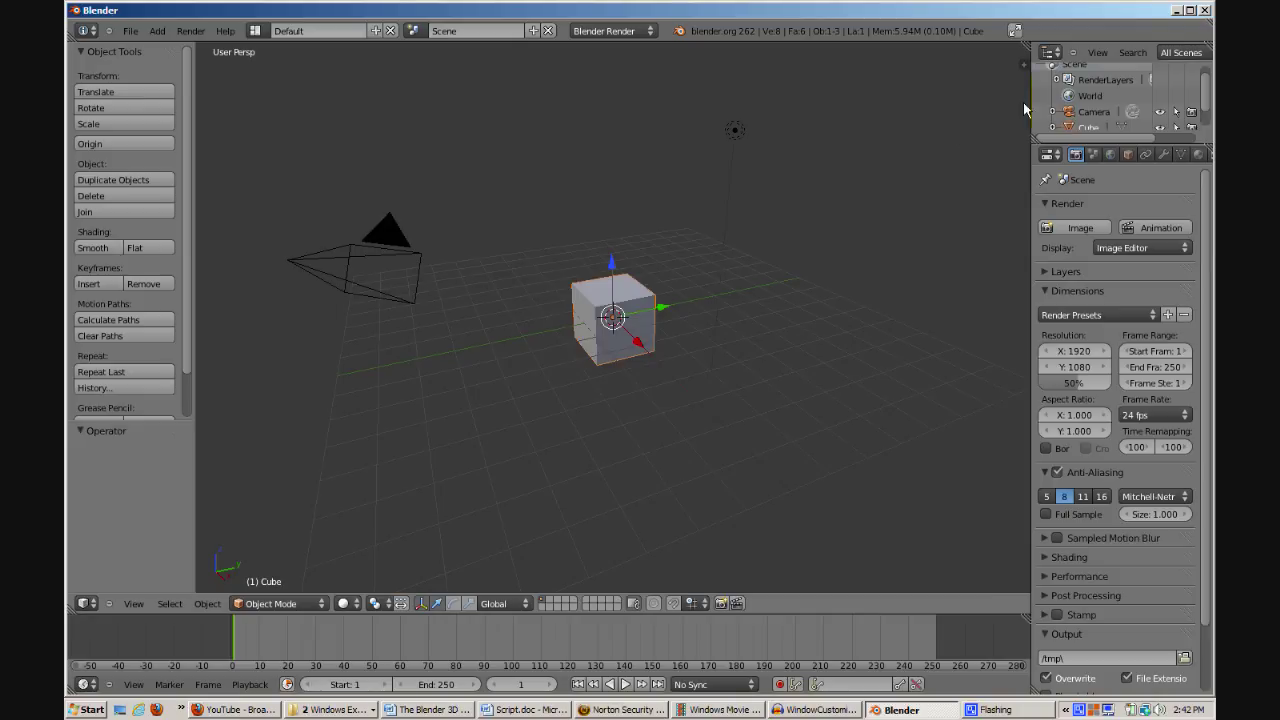
key(ctrl+Up)
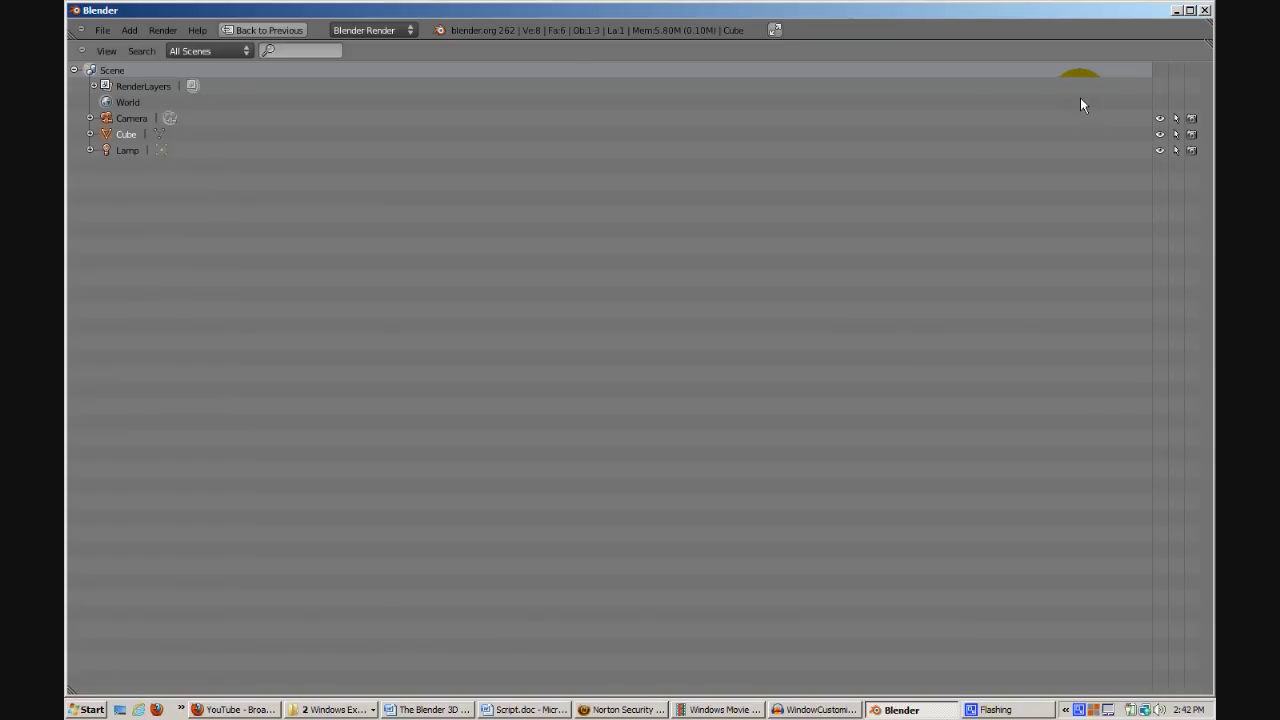
key(ctrl+Up)
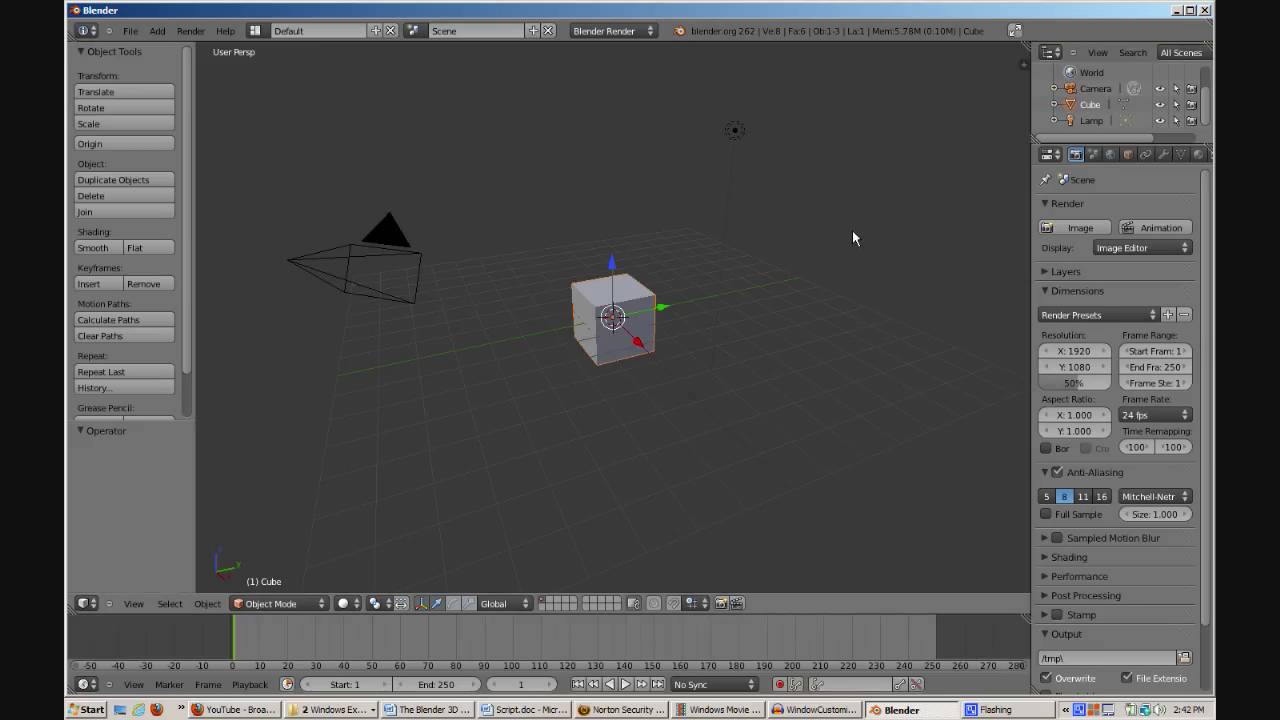
key(ctrl+Up)
key(ctrl+Up)
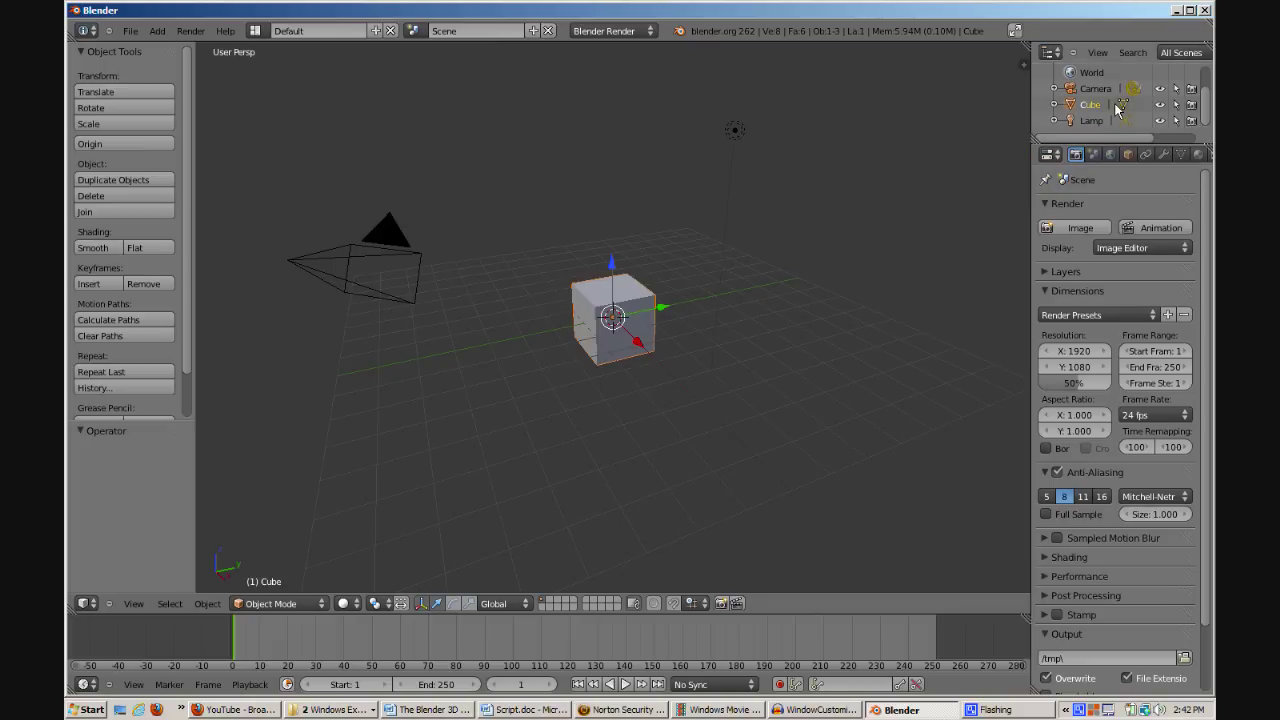
key(ctrl+Up)
key(ctrl+Up)
key(ctrl+Up)
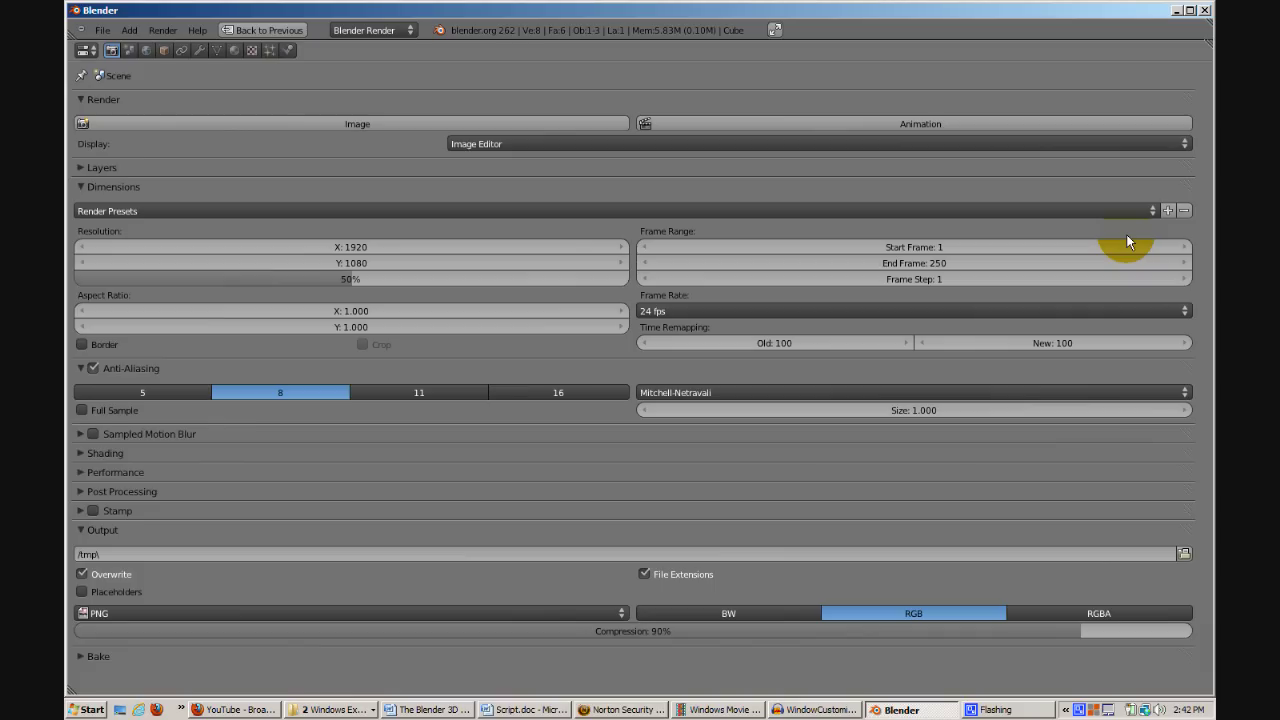
key(ctrl+Up)
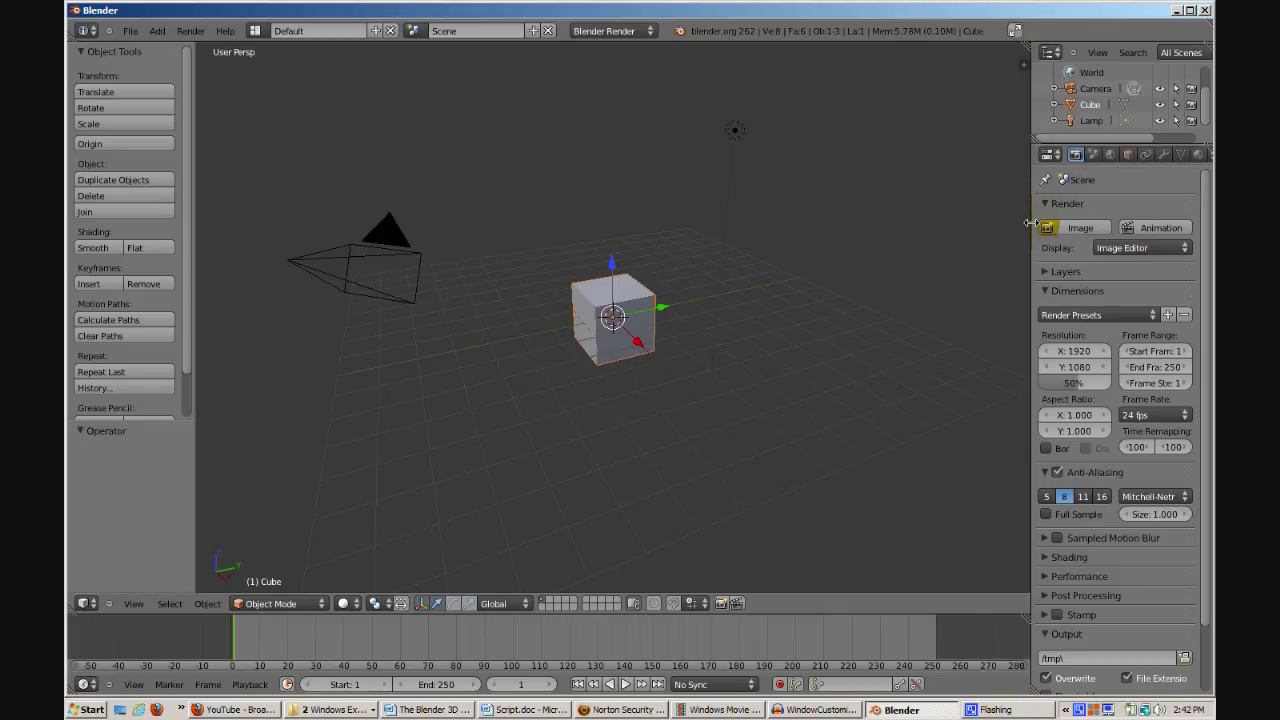
Step: Widen the Outliner/Properties column, make the Outliner taller, and split the 3D viewport side by side
drag(1030, 223, 935, 242)
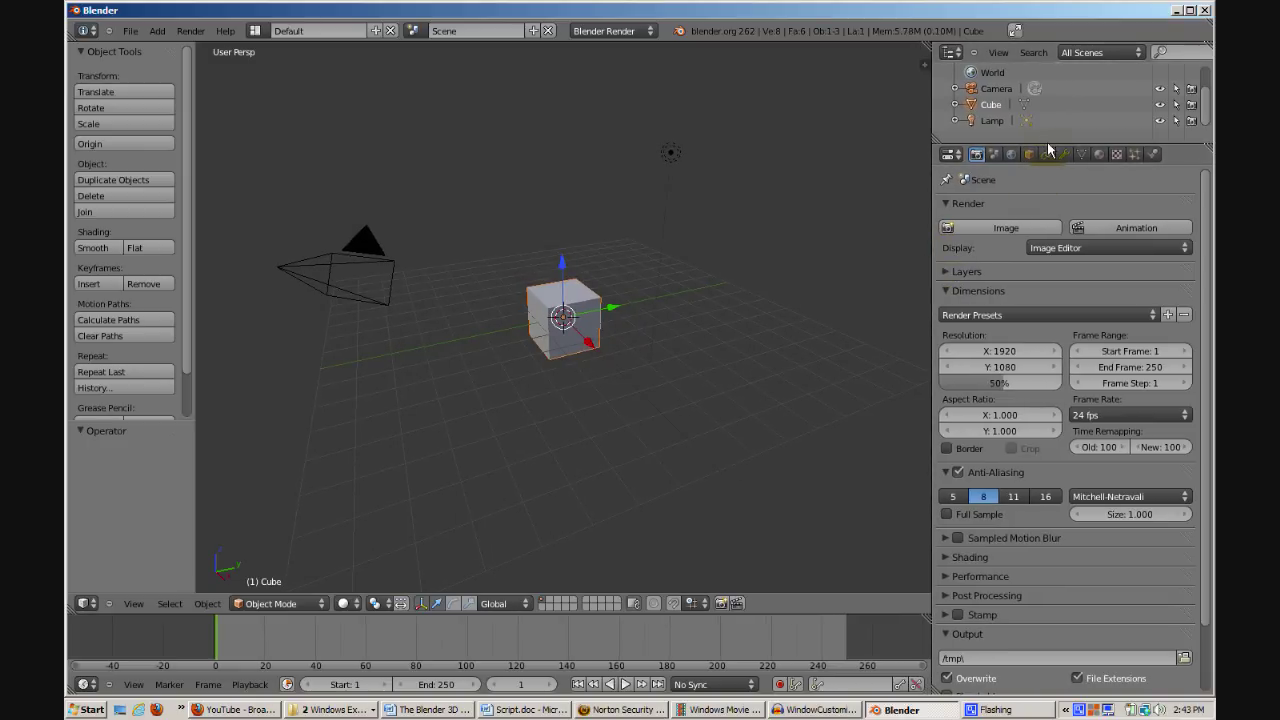
mouse_move(1047, 144)
mouse_down()
mouse_move(1047, 273)
mouse_move(1050, 127)
mouse_move(1058, 243)
mouse_move(1062, 163)
mouse_up()
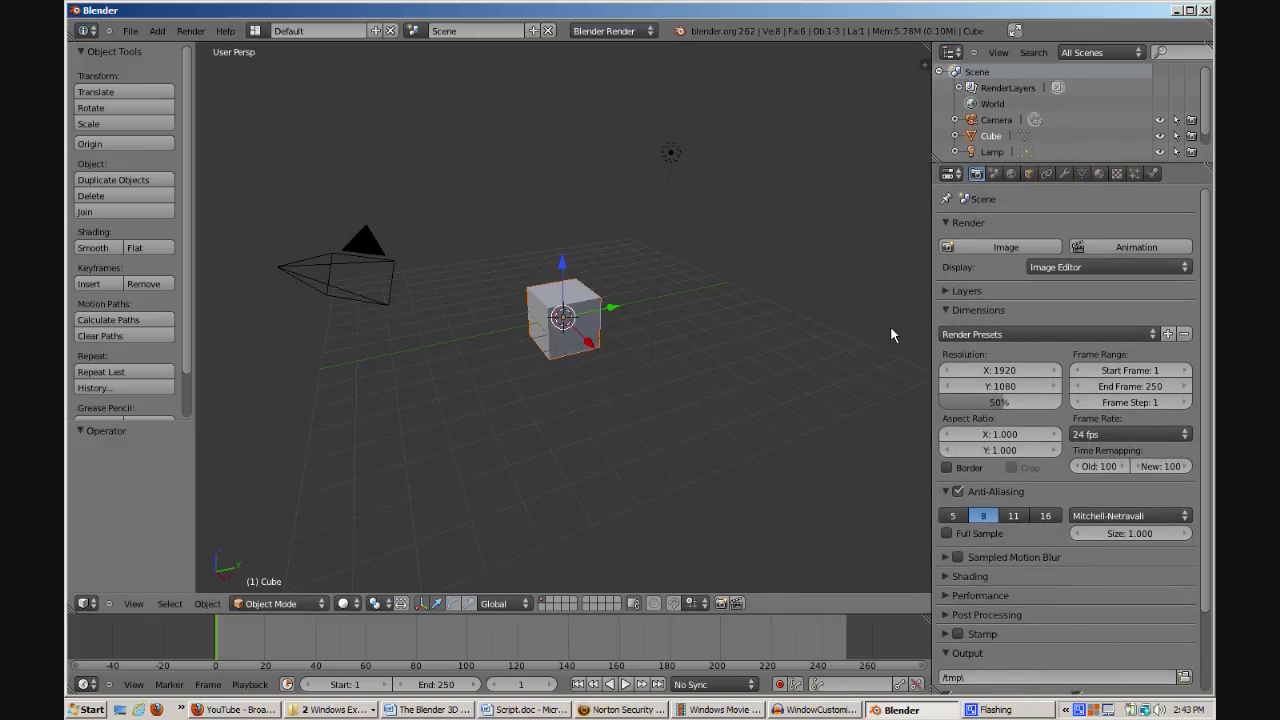
drag(932, 336, 974, 335)
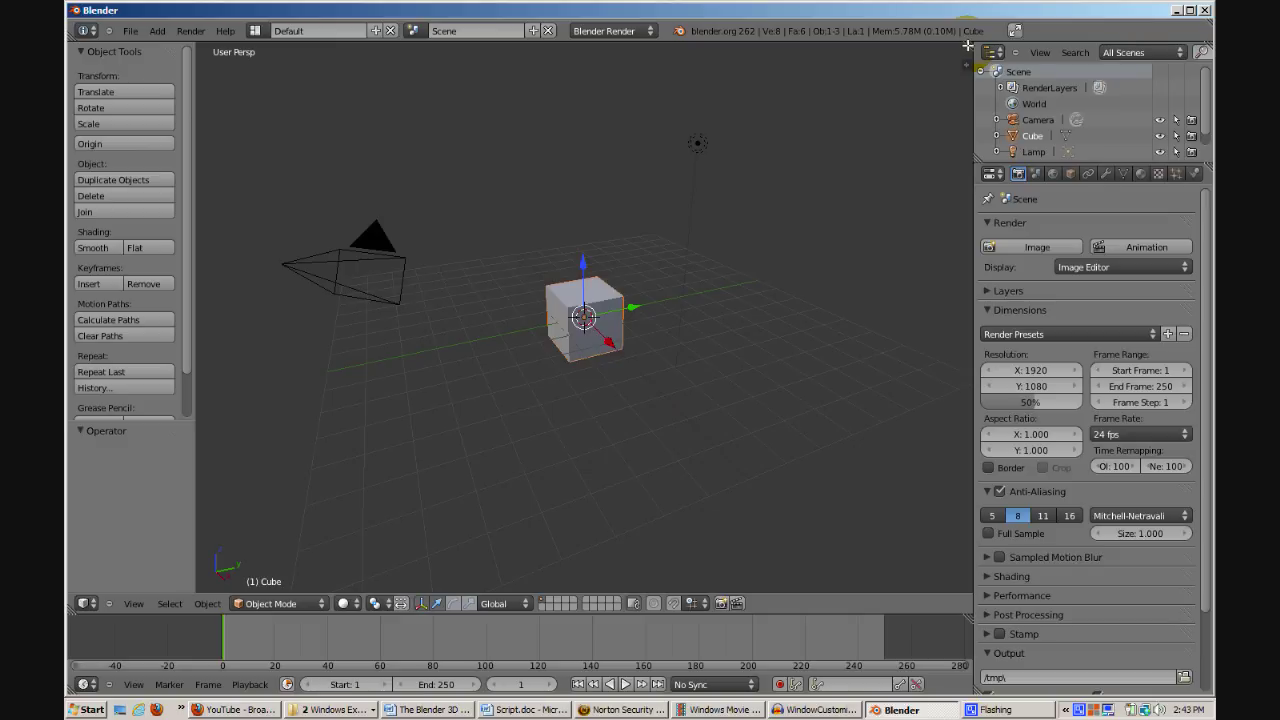
drag(968, 45, 520, 92)
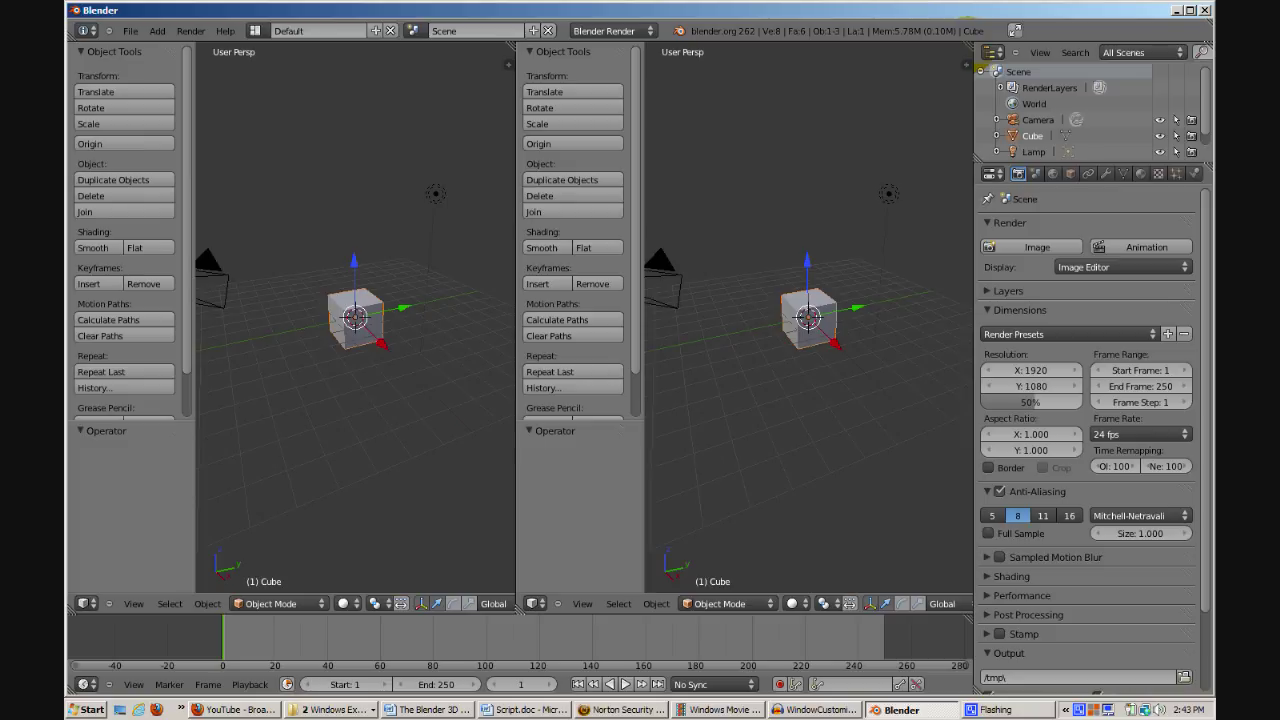
Step: Split the right-hand 3D view into stacked upper and lower views, then start joining them
drag(968, 45, 976, 330)
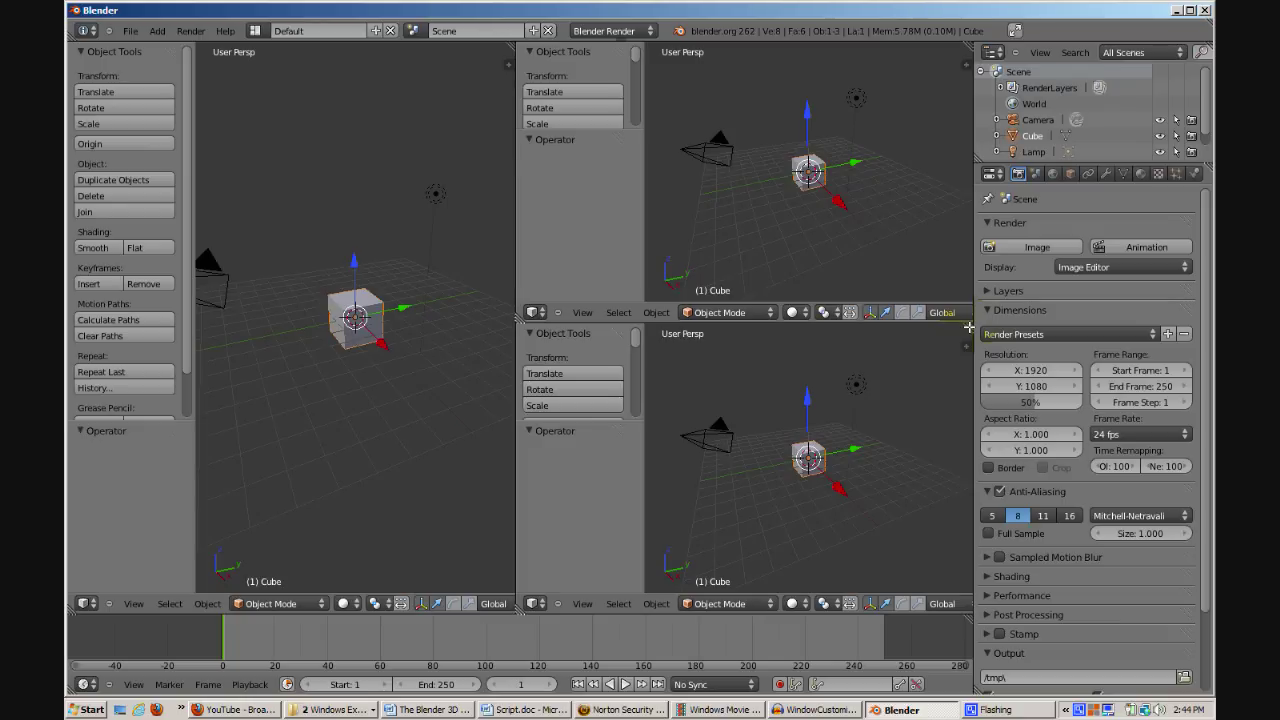
drag(967, 324, 922, 278)
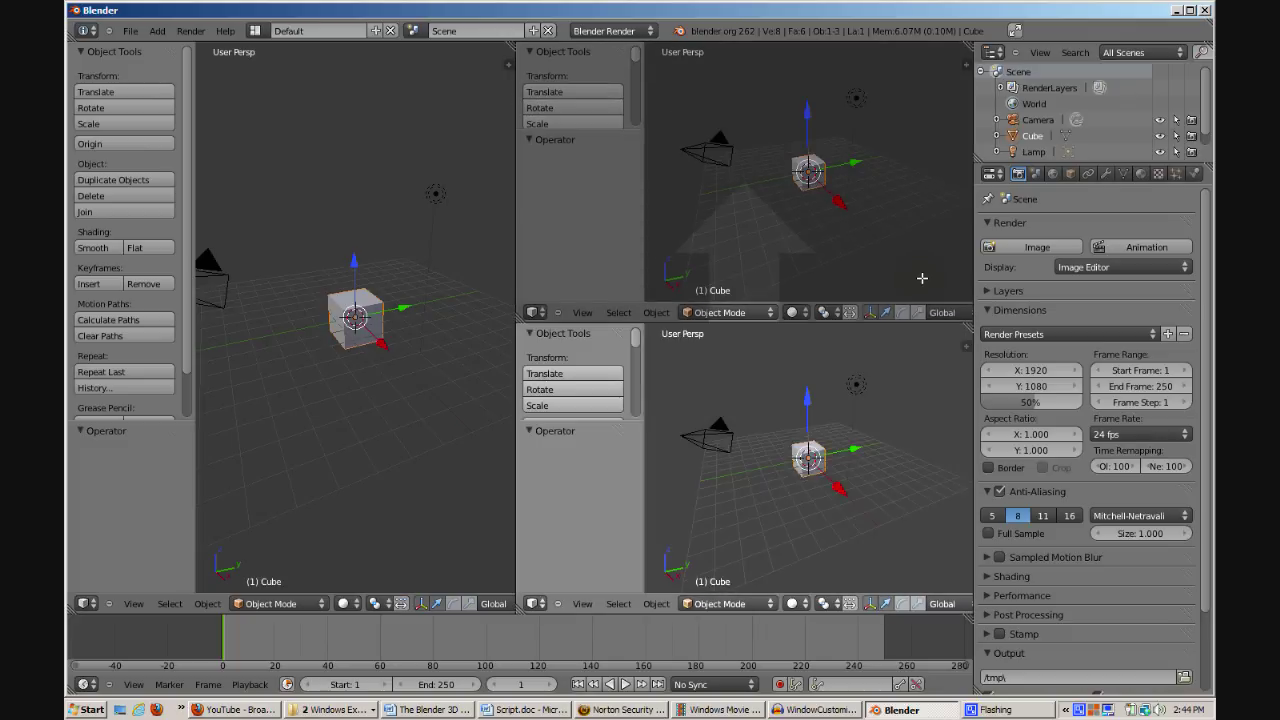
Step: Join the lower stacked view into the upper one, restoring a single right-hand 3D view
drag(921, 281, 922, 286)
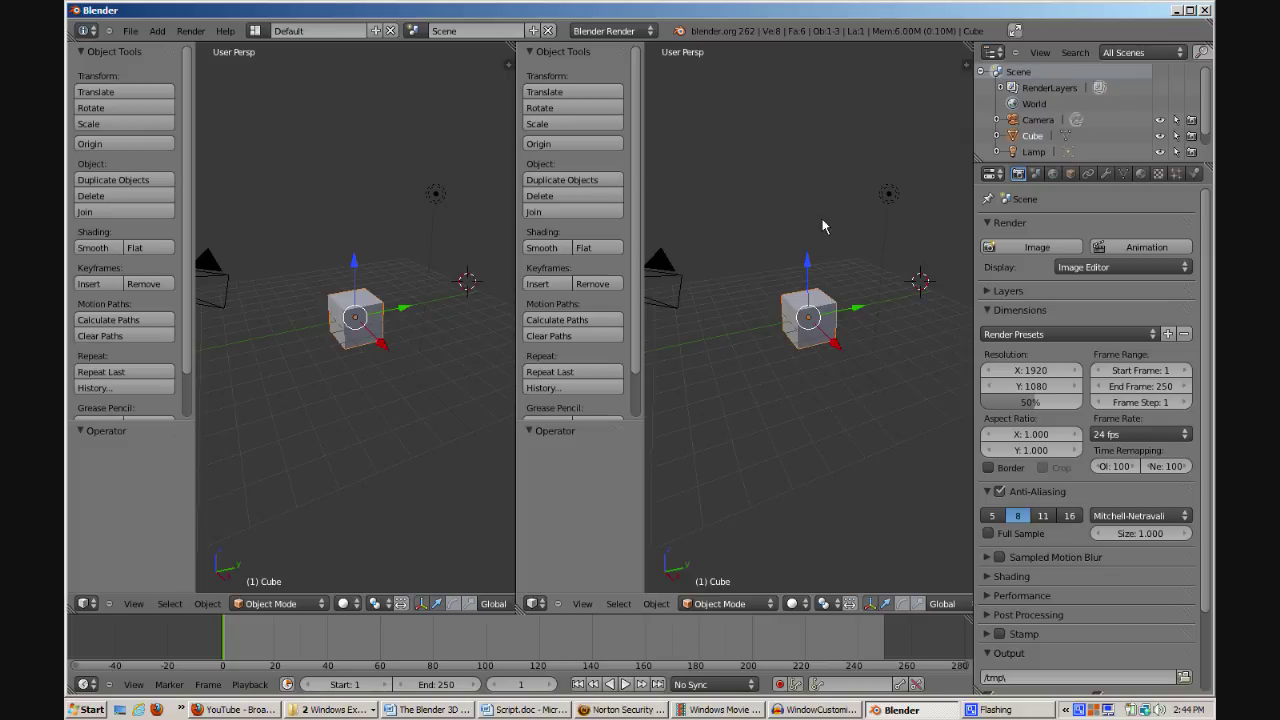
click(533, 605)
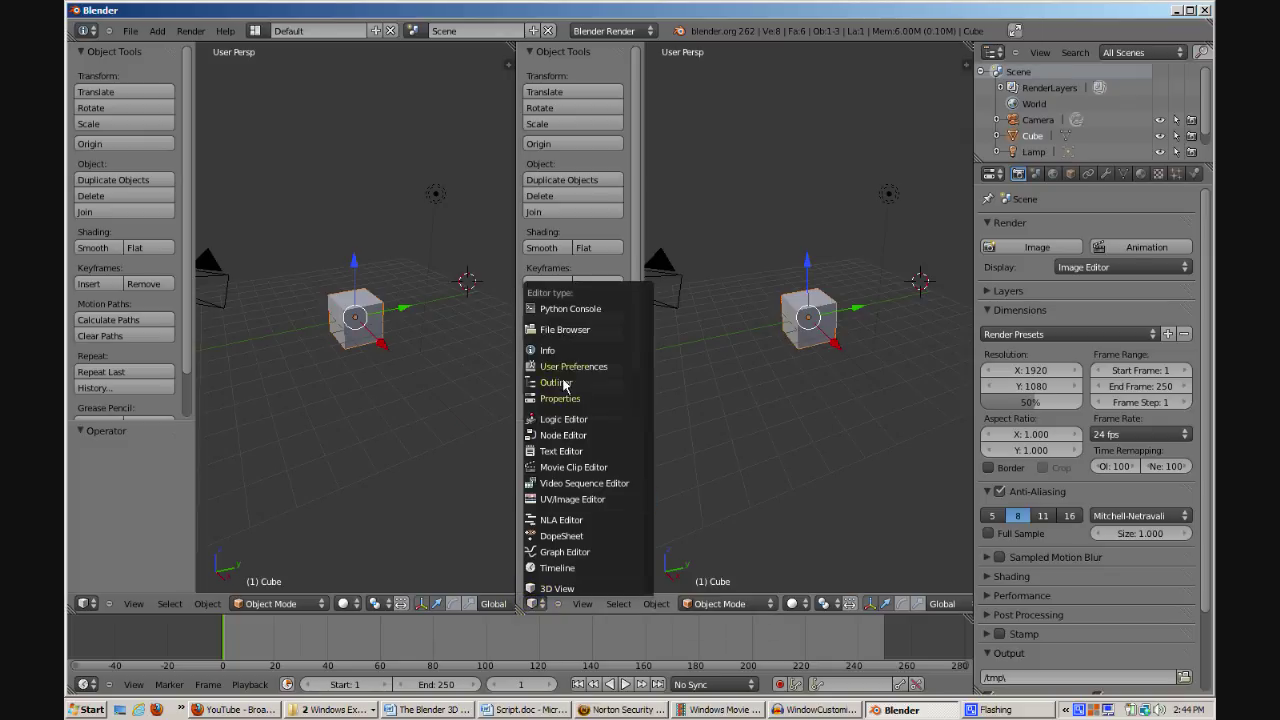
Step: Switch the second area to Text Editor and back to 3D View, then show its Transform sidebar
click(561, 451)
click(533, 604)
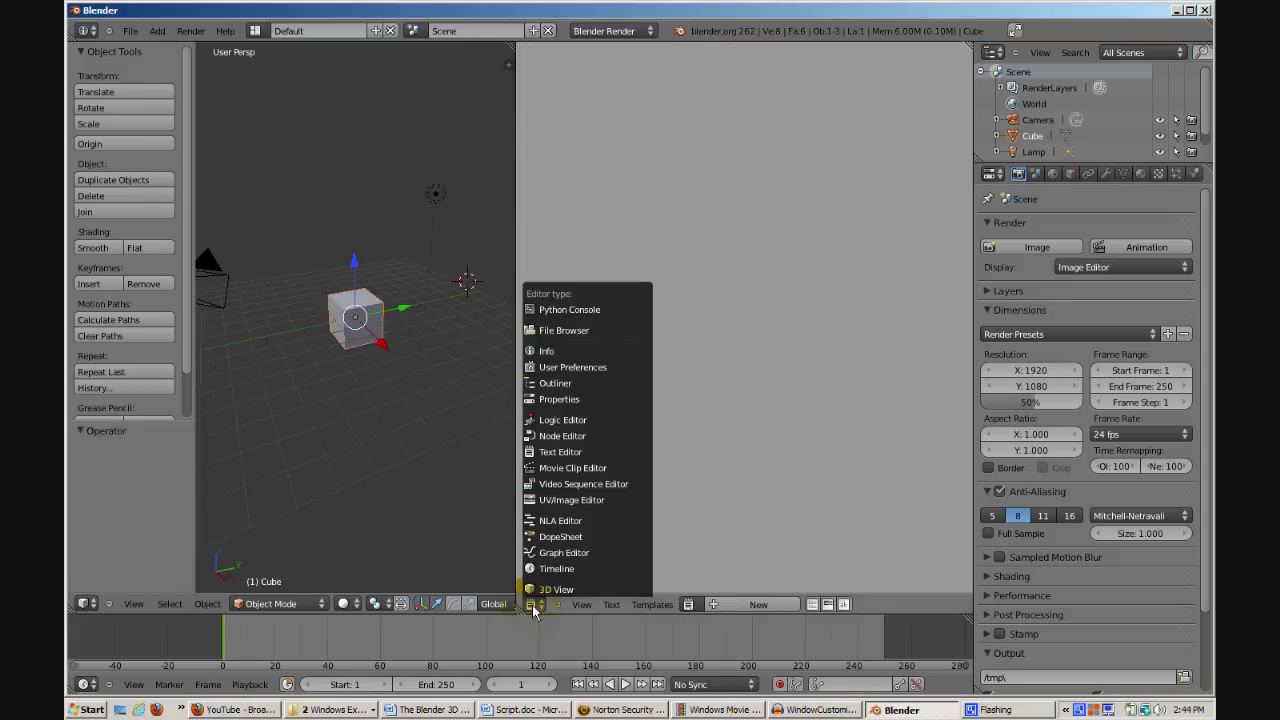
click(537, 592)
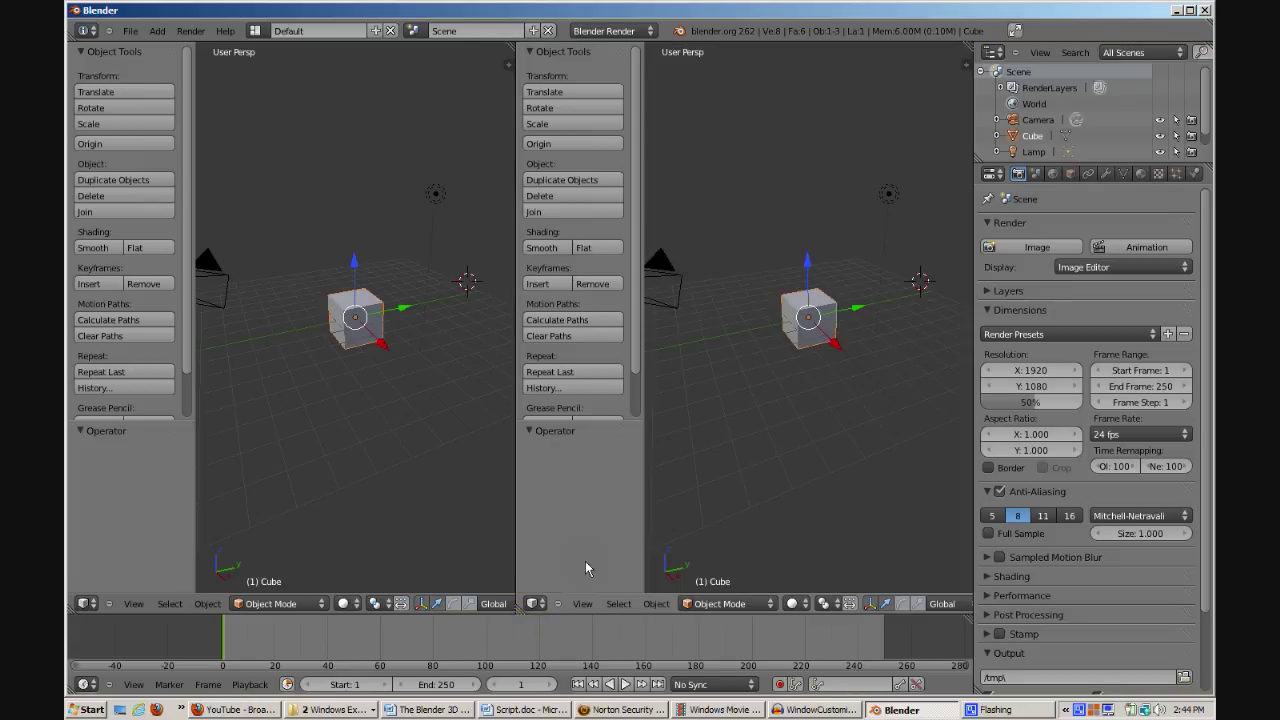
click(939, 28)
click(967, 64)
click(962, 64)
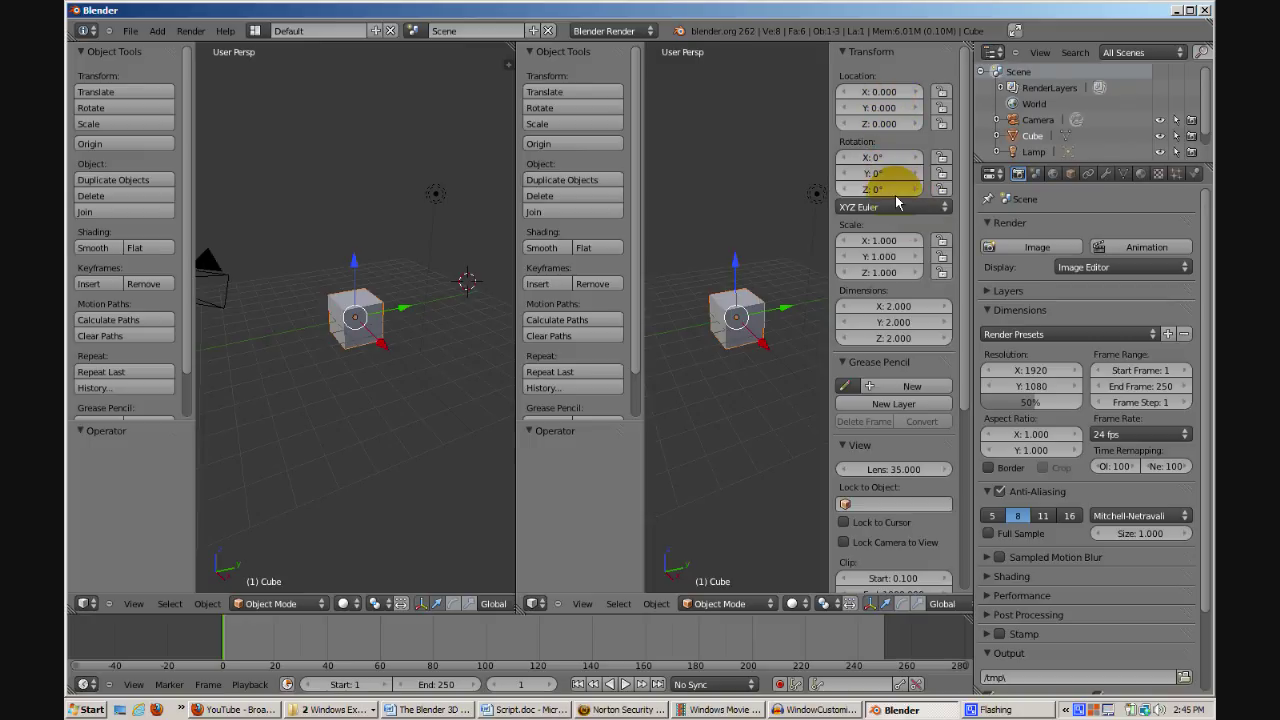
Step: Open the Cube's Object properties tab and move Delta Transform above the Transform panel
click(1070, 175)
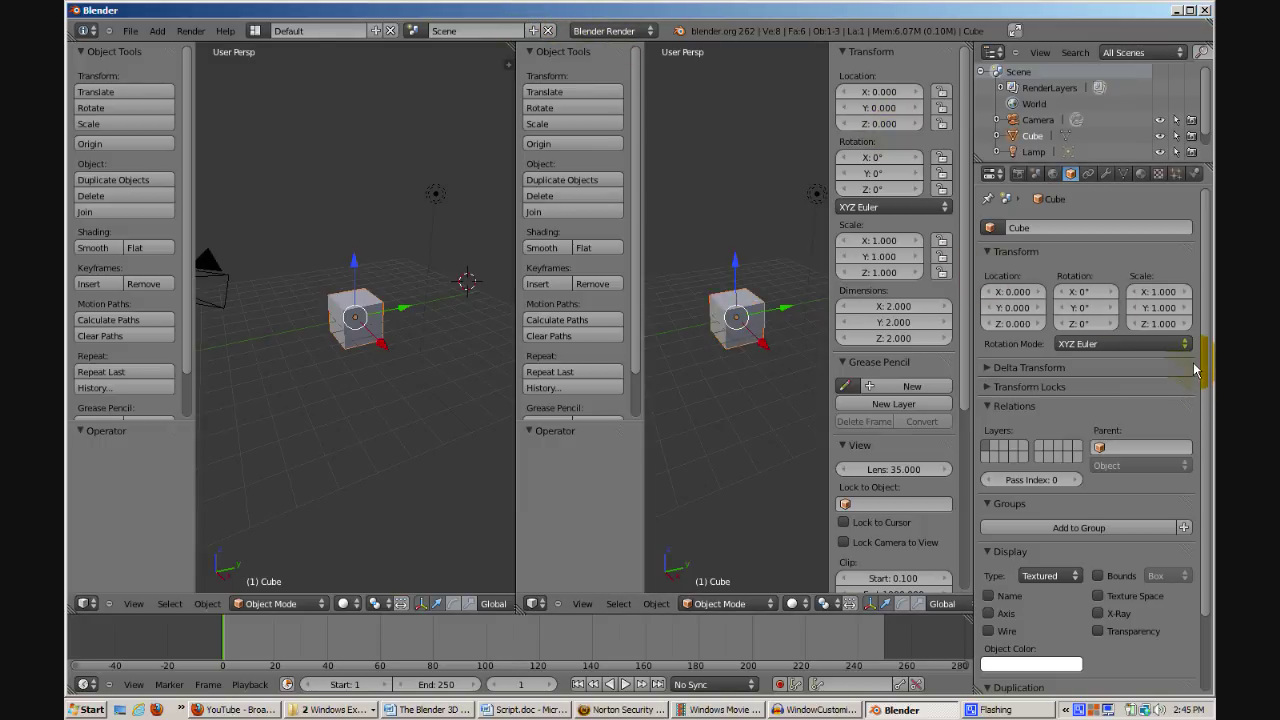
drag(1196, 372, 1174, 252)
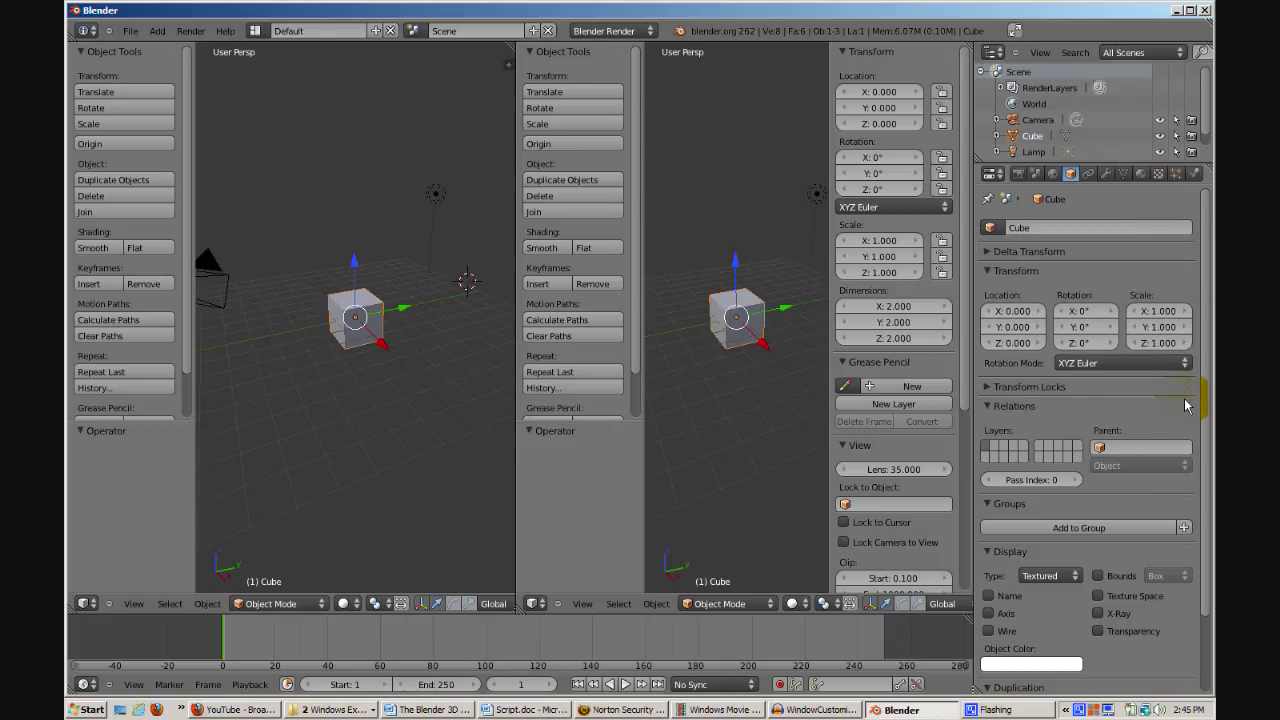
Step: Move Delta Transform to the bottom, Transform Locks up, and Display directly under Transform
drag(1196, 251, 1182, 540)
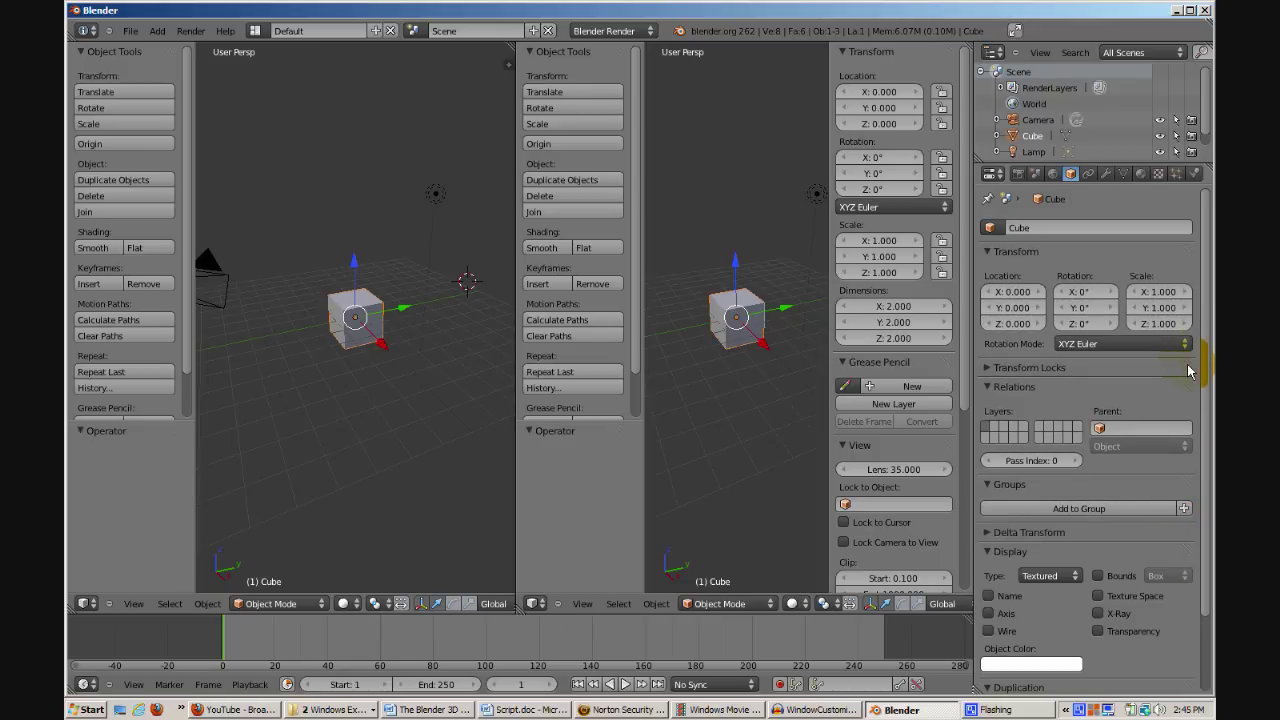
drag(1188, 371, 1184, 206)
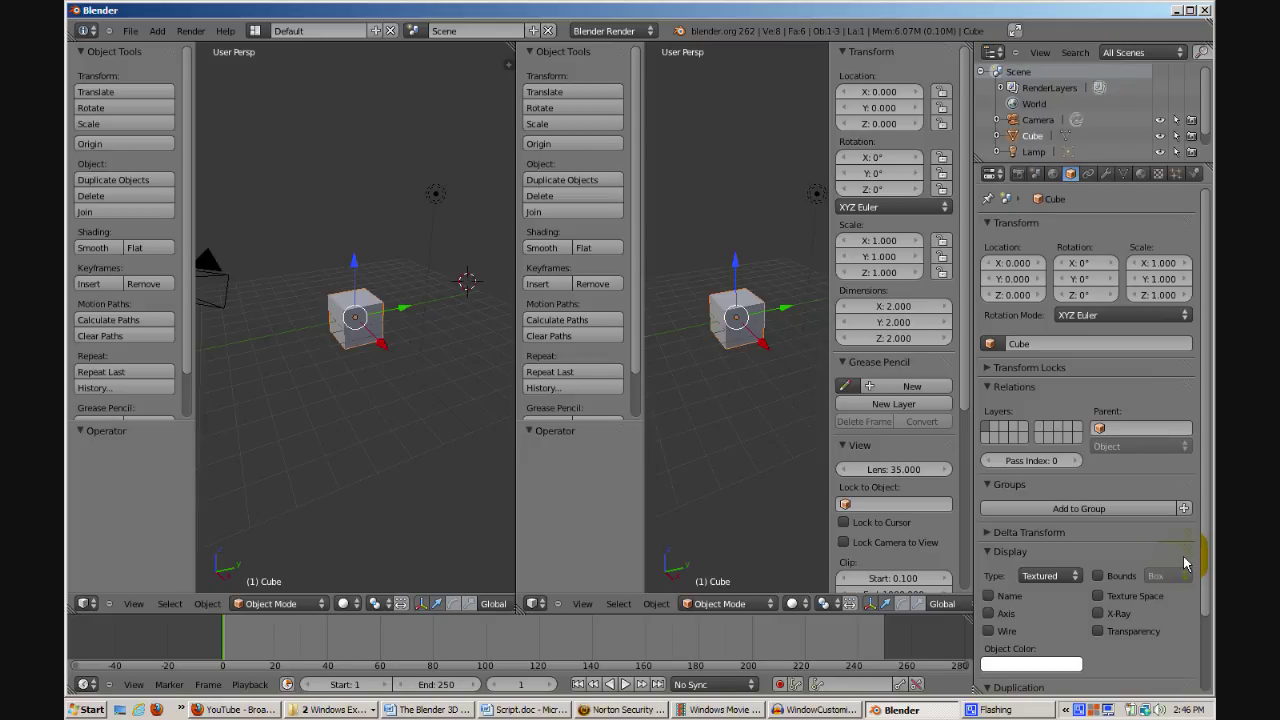
drag(1190, 552, 1173, 420)
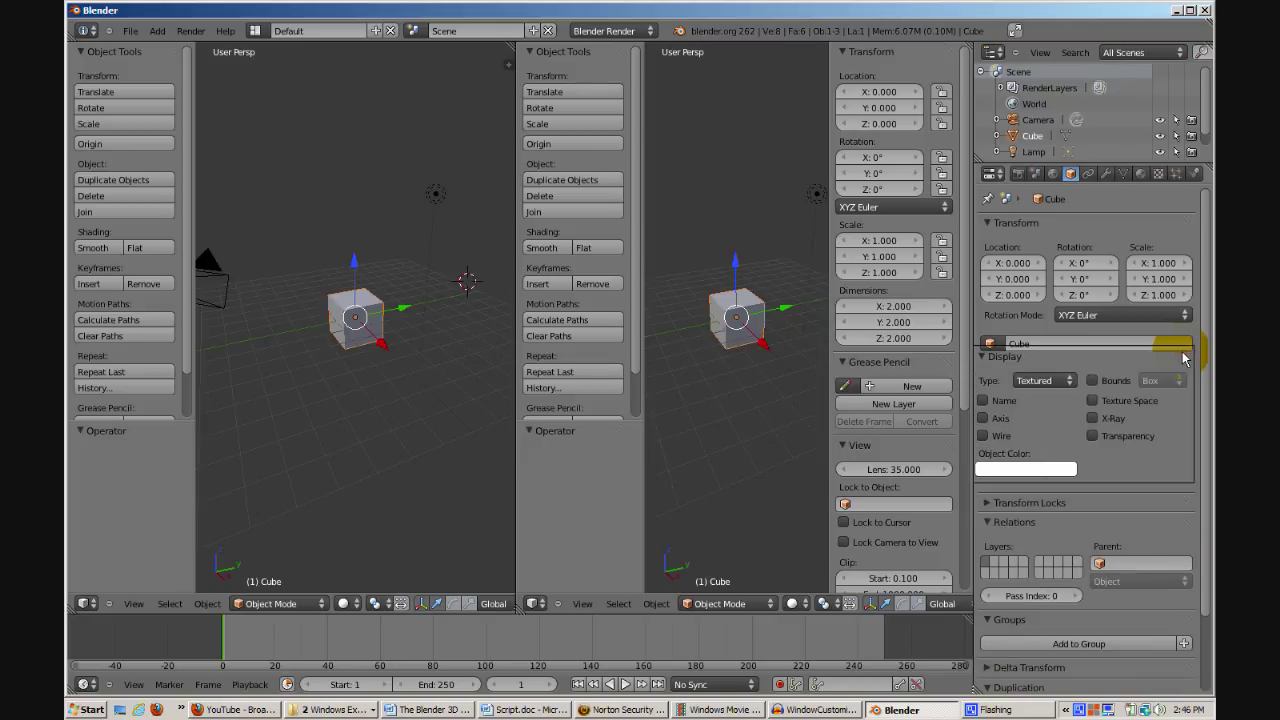
drag(1183, 358, 1181, 340)
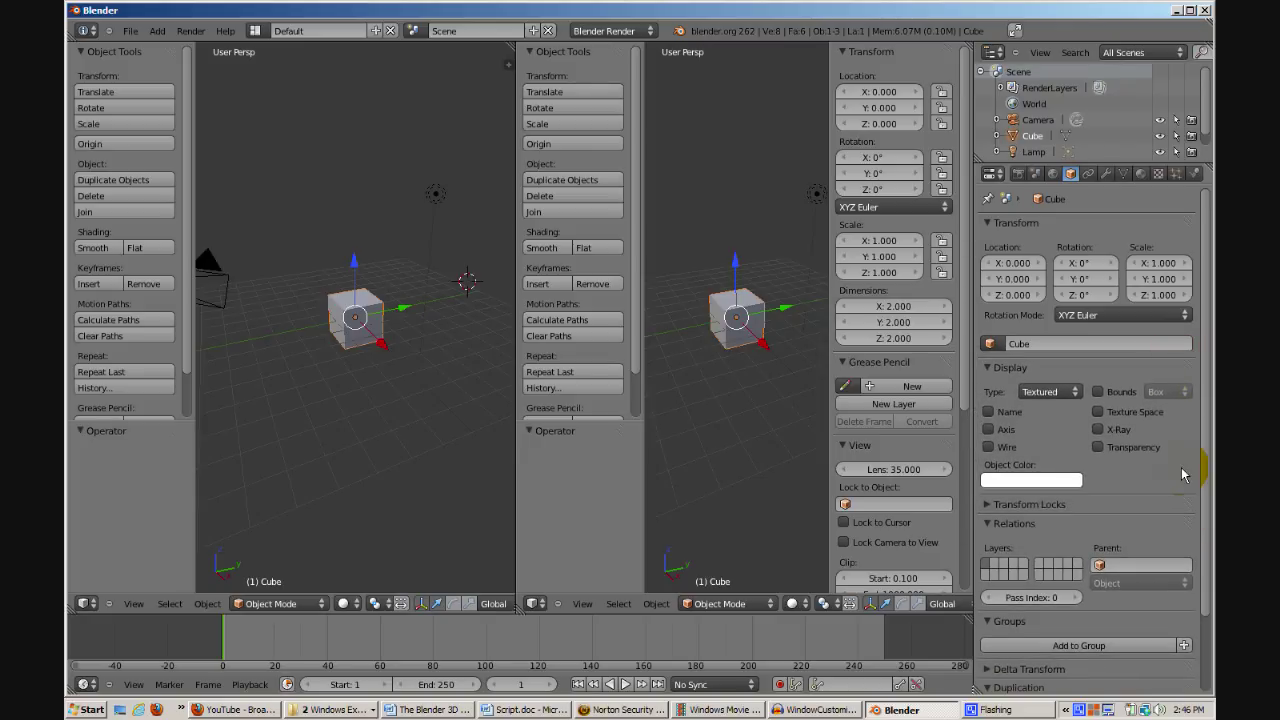